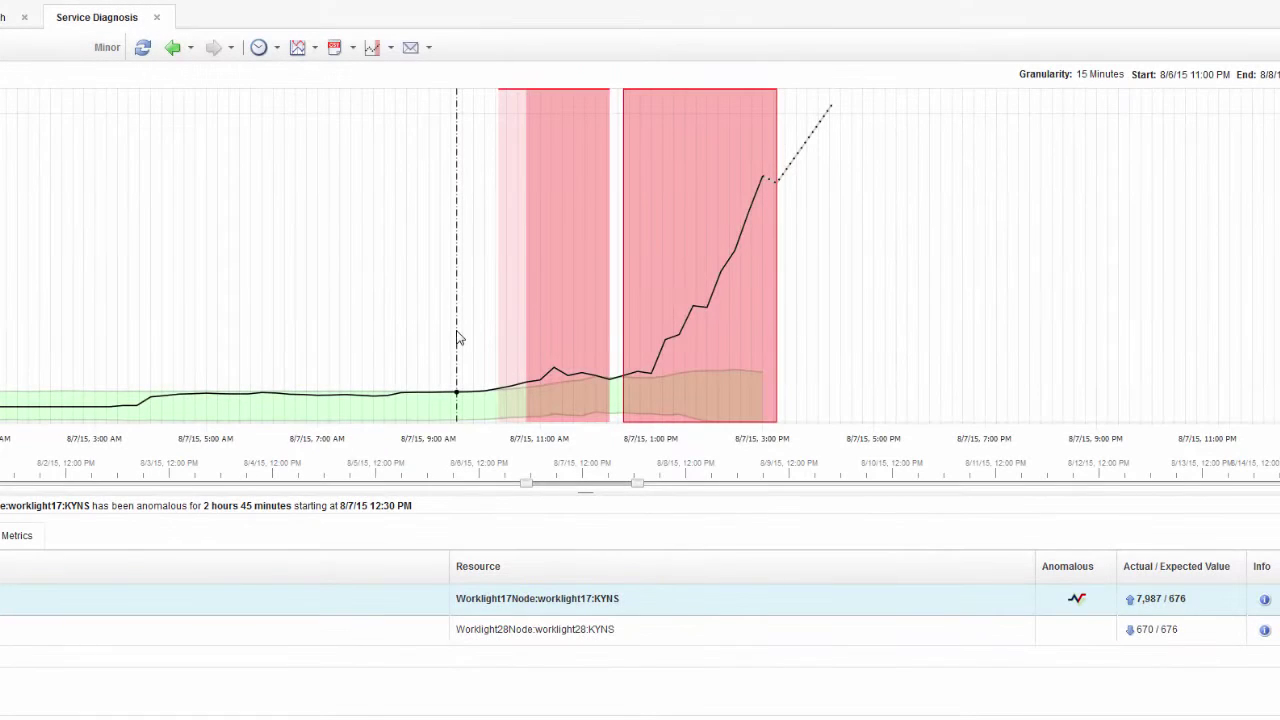
Widen the worklight17 chart to span 8/5 through 8/8, showing the spike and its drop.
drag(466, 333, 830, 331)
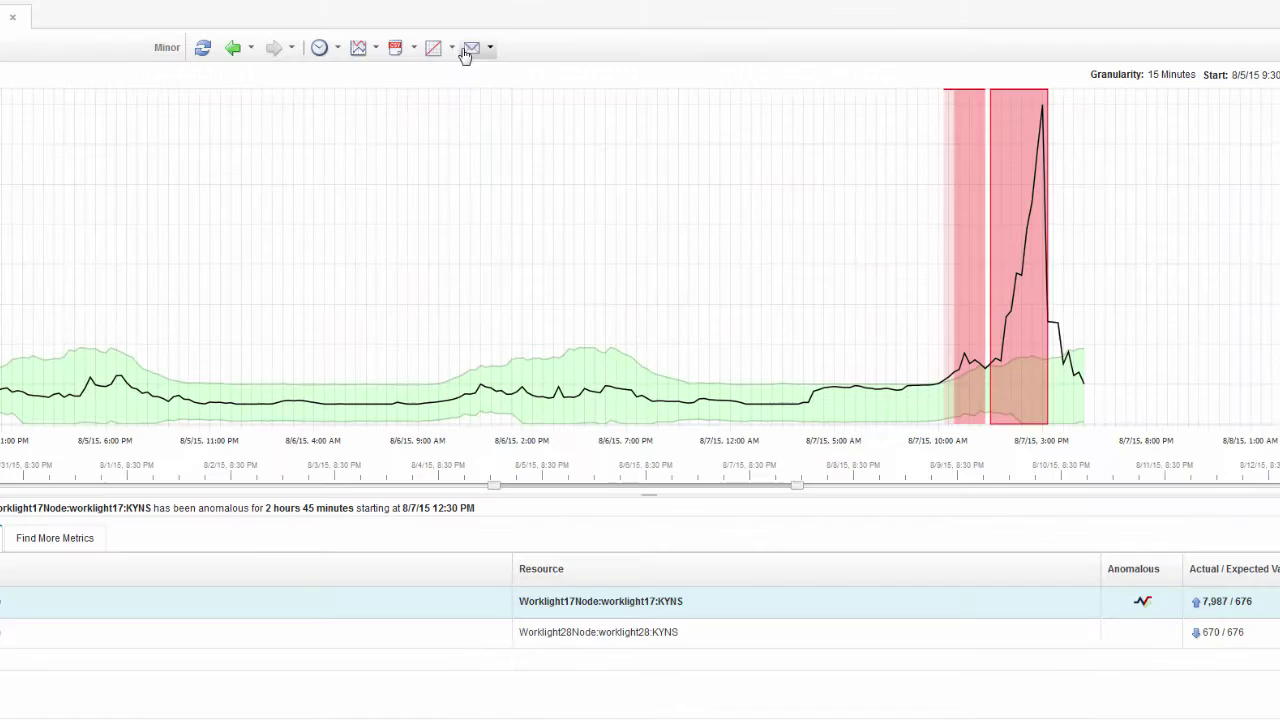
Add a Forecast Metric projection to the worklight17 chart extending past the anomaly.
click(450, 48)
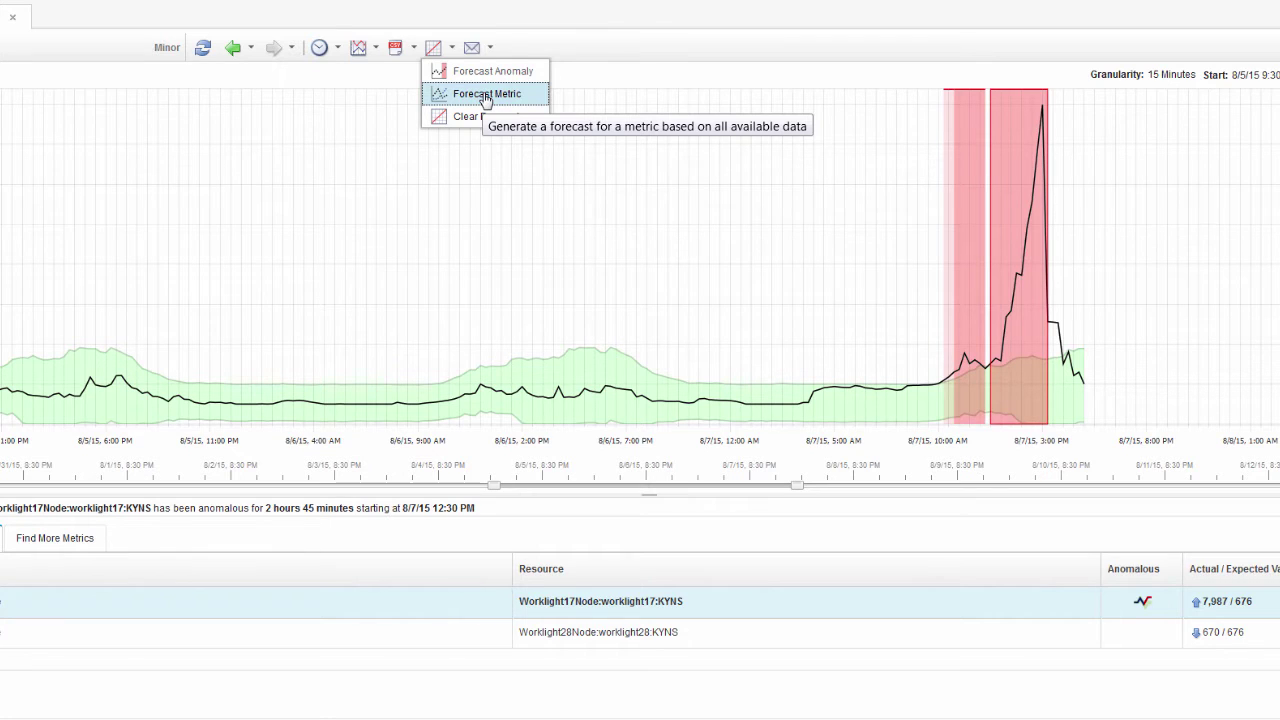
click(486, 94)
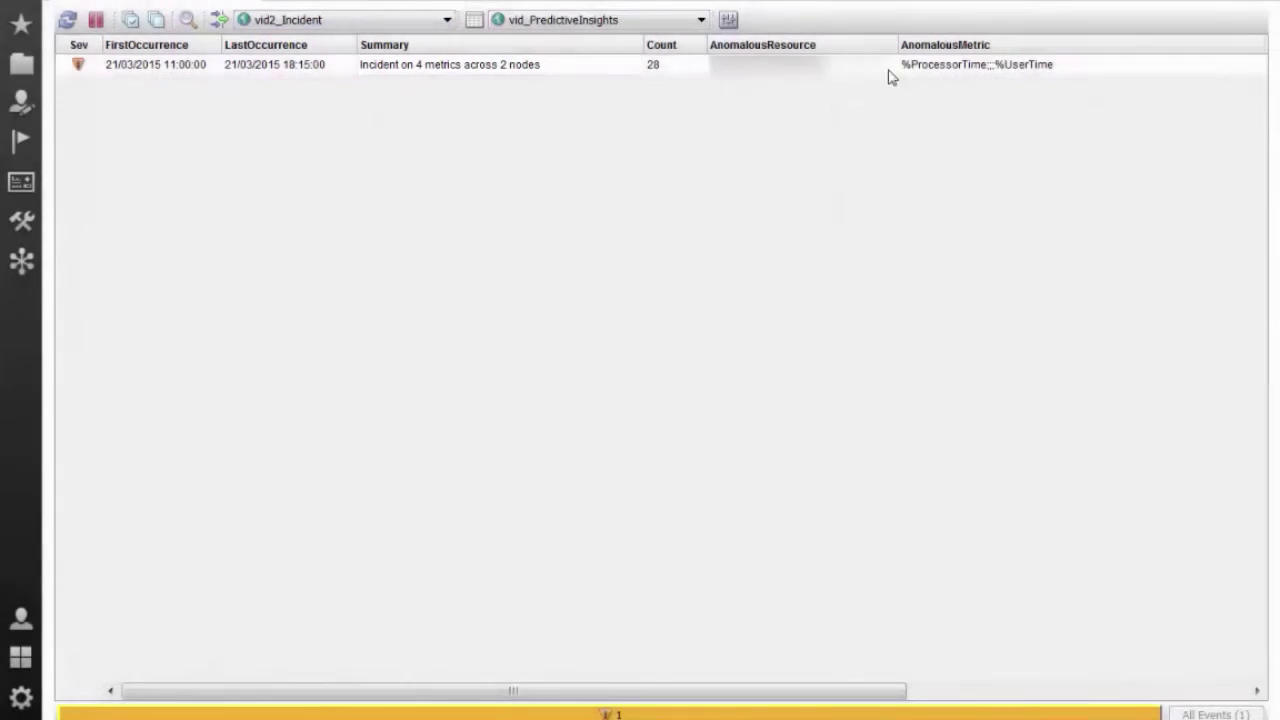
Show the incident's three child alarms with ViewChildAlarms from its context menu.
right_click(889, 62)
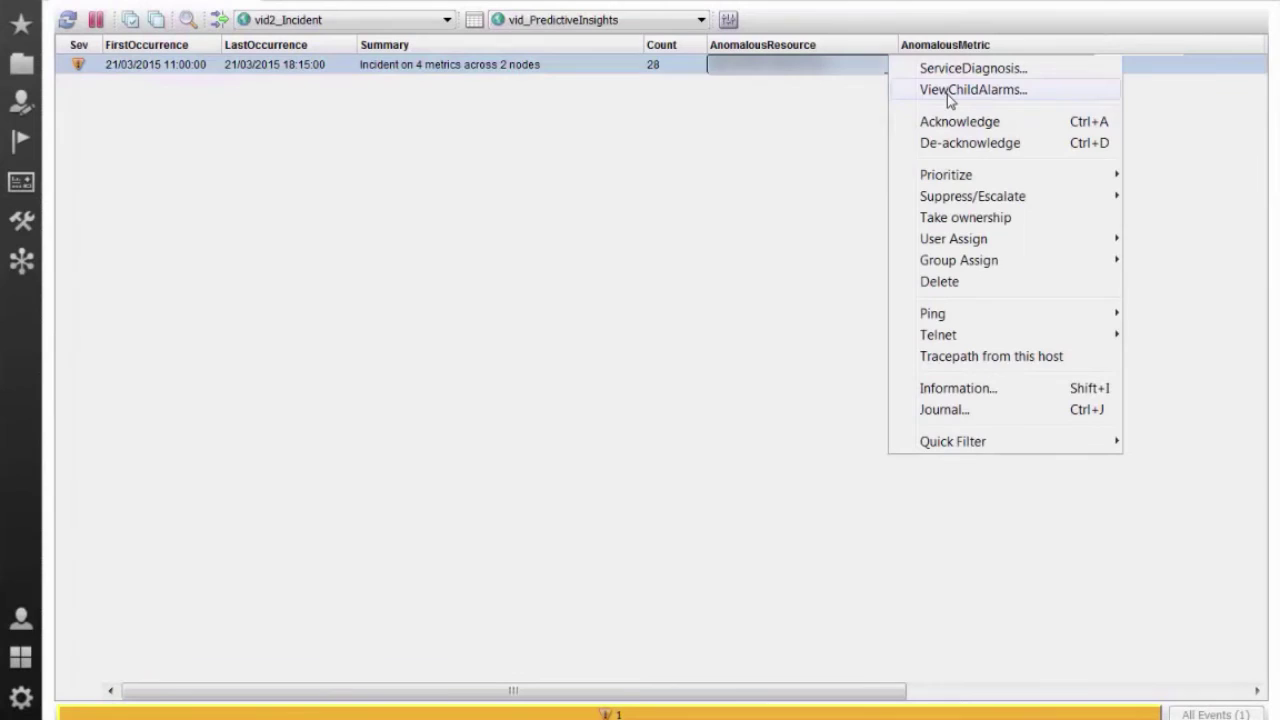
click(947, 92)
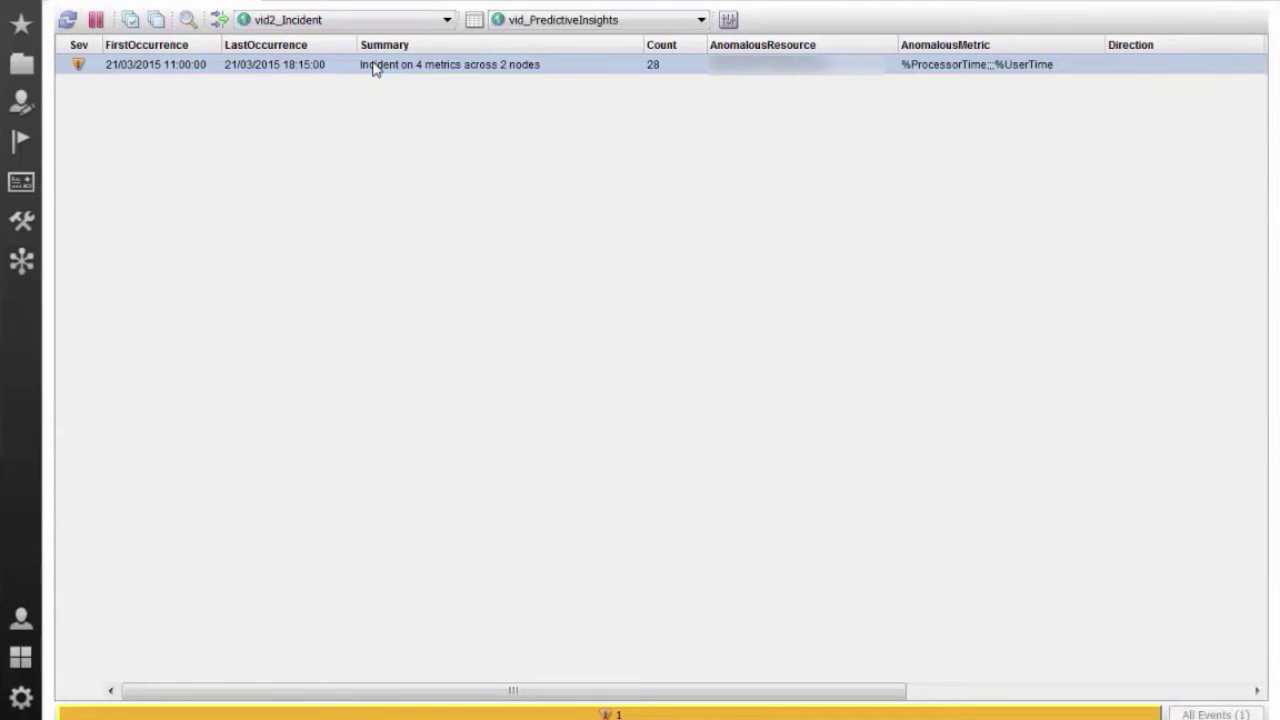
Open ServiceDiagnosis on the incident to chart its four anomalous metrics in the consolidated alarm view.
right_click(377, 66)
click(386, 68)
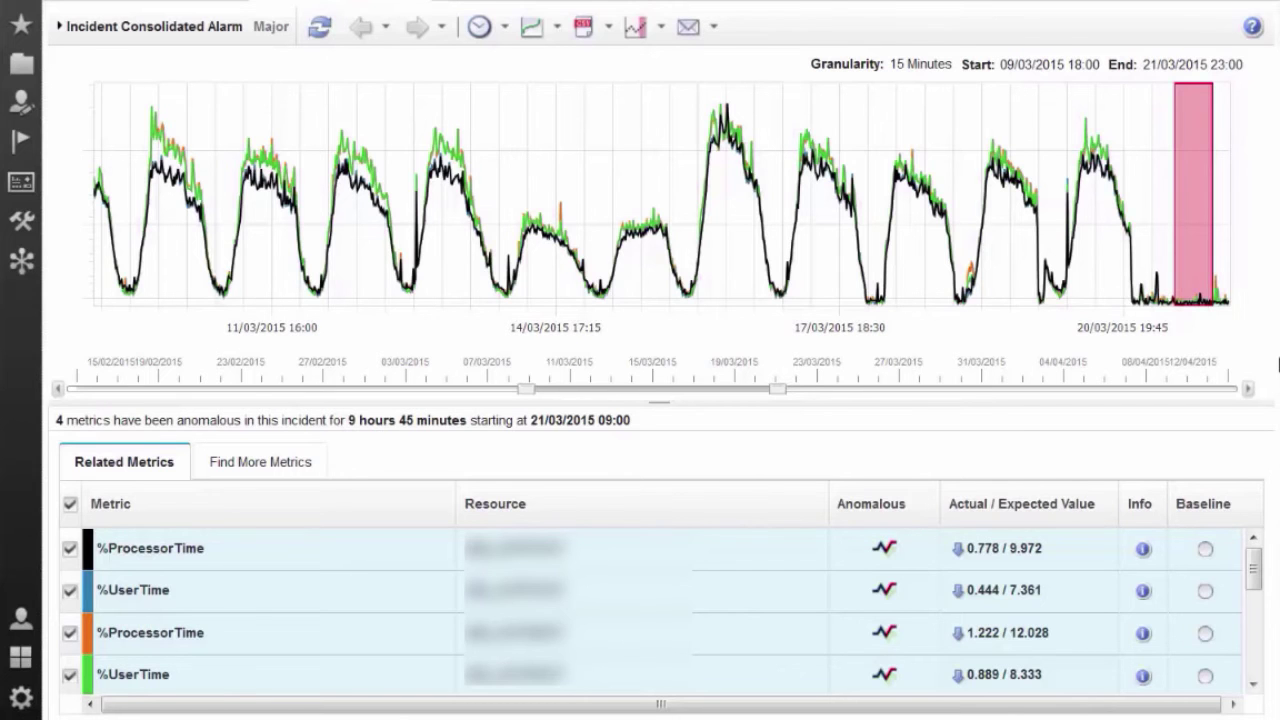